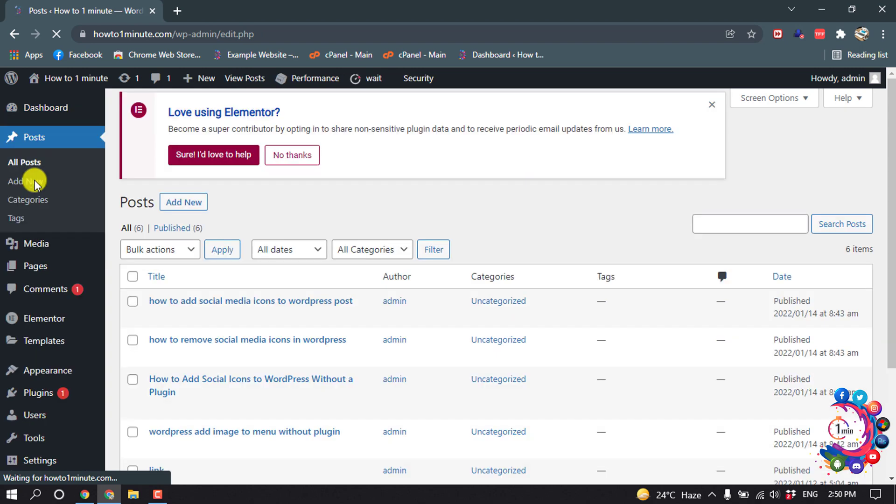
{"action": "scroll", "coordinate": [481, 289], "scroll_direction": "down", "scroll_amount": 2}
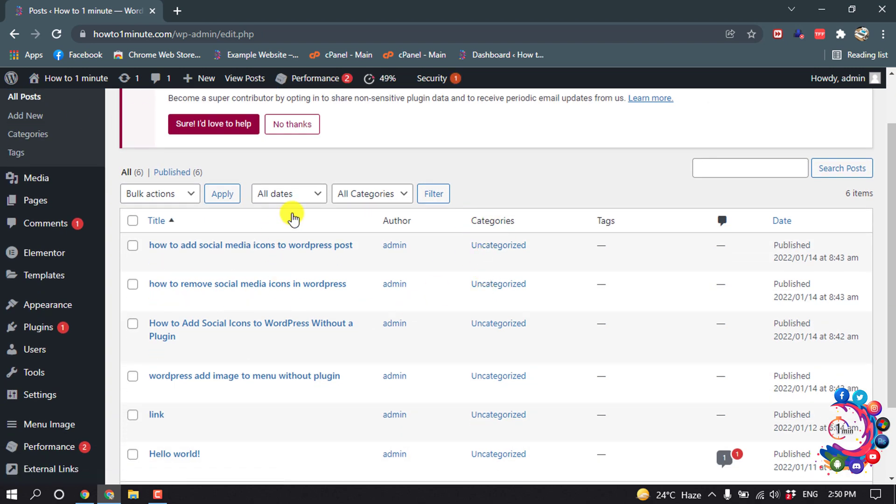
{"action": "mouse_move", "coordinate": [491, 307]}
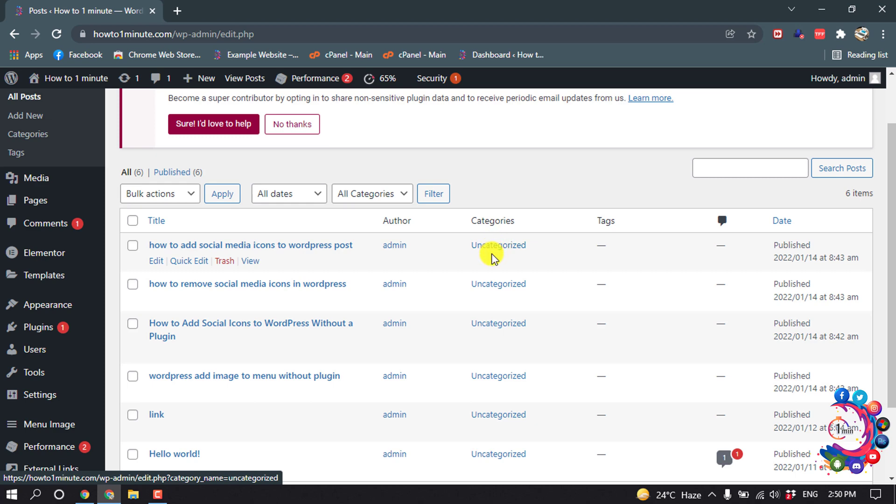
Open 'how to add social media icons to wordpress post' in the block editor
{"action": "left_click", "coordinate": [155, 260]}
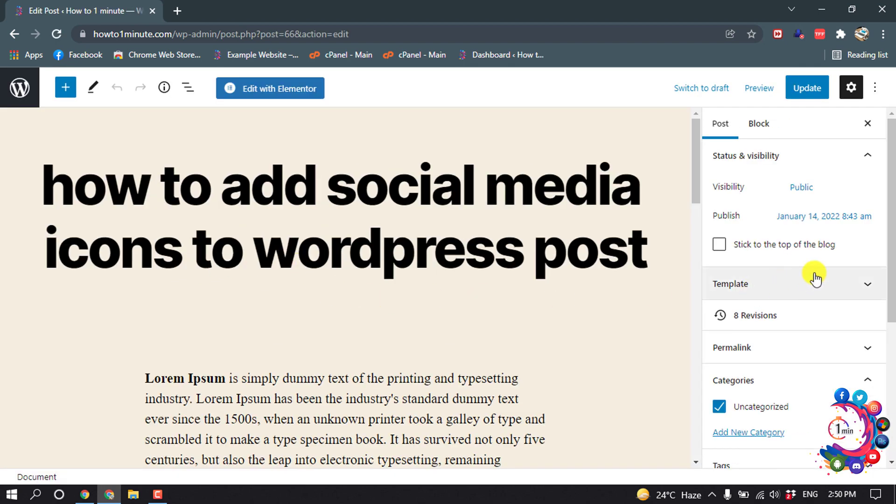
{"action": "scroll", "coordinate": [816, 276], "scroll_direction": "down", "scroll_amount": 3}
{"action": "scroll", "coordinate": [815, 277], "scroll_direction": "down", "scroll_amount": 2}
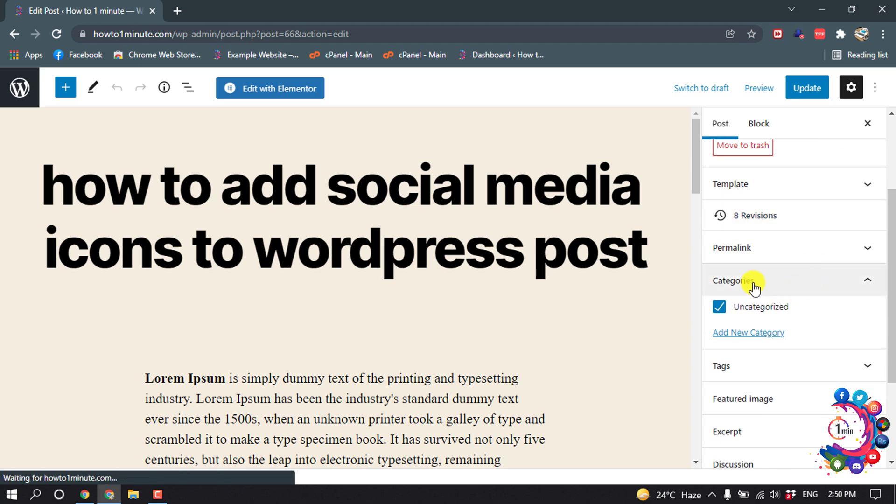
Expand the Categories panel in the Post sidebar, showing Uncategorized ticked
{"action": "left_click", "coordinate": [735, 282]}
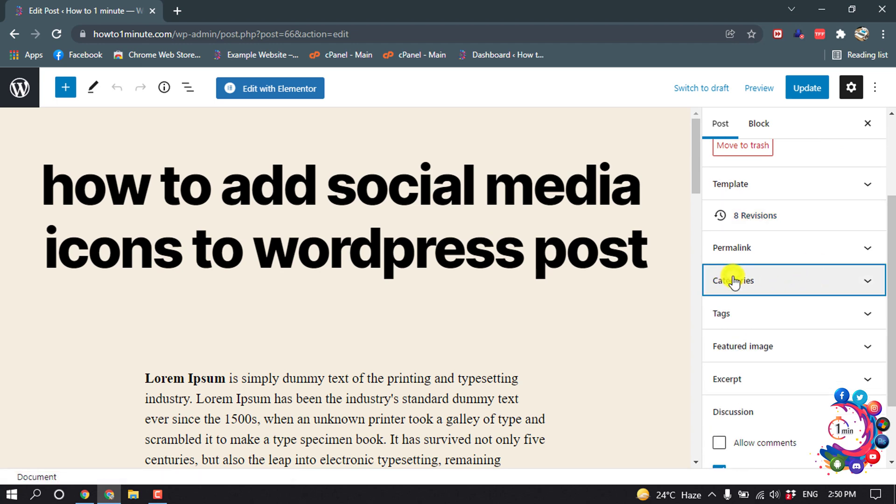
{"action": "left_click", "coordinate": [734, 282]}
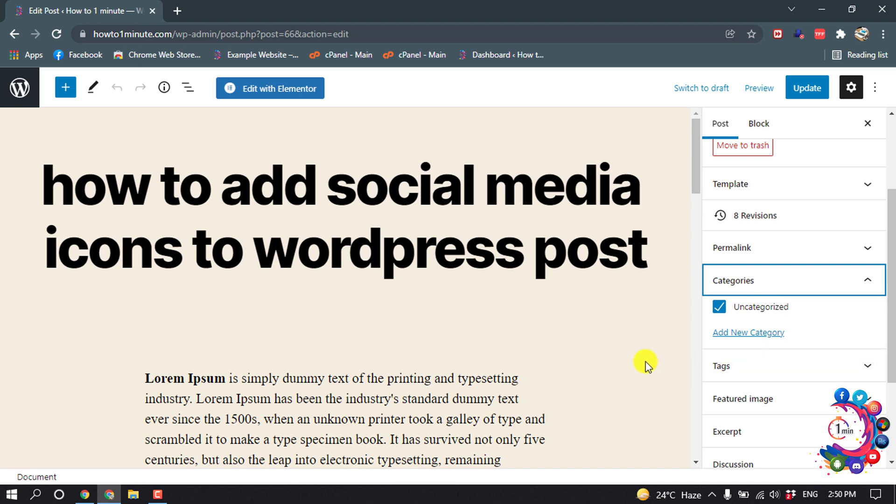
Add a new top-level category named 'Tech' with no parent, ticked for the post
{"action": "left_click", "coordinate": [728, 335]}
{"action": "scroll", "coordinate": [752, 312], "scroll_direction": "down", "scroll_amount": 1}
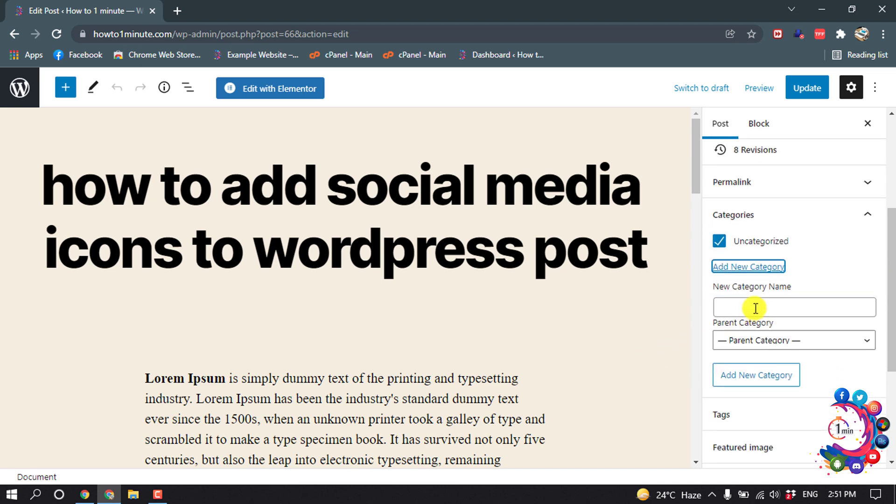
{"action": "left_click", "coordinate": [778, 308]}
{"action": "type", "text": "Tech"}
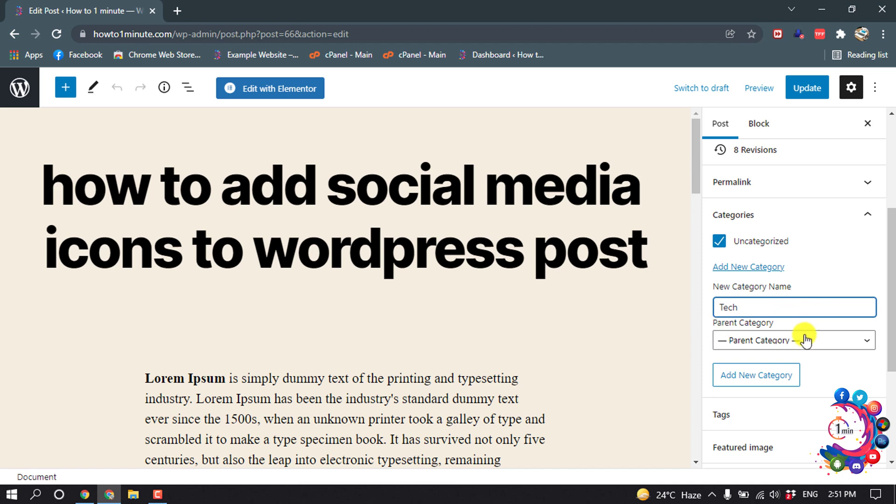
{"action": "left_click", "coordinate": [763, 340]}
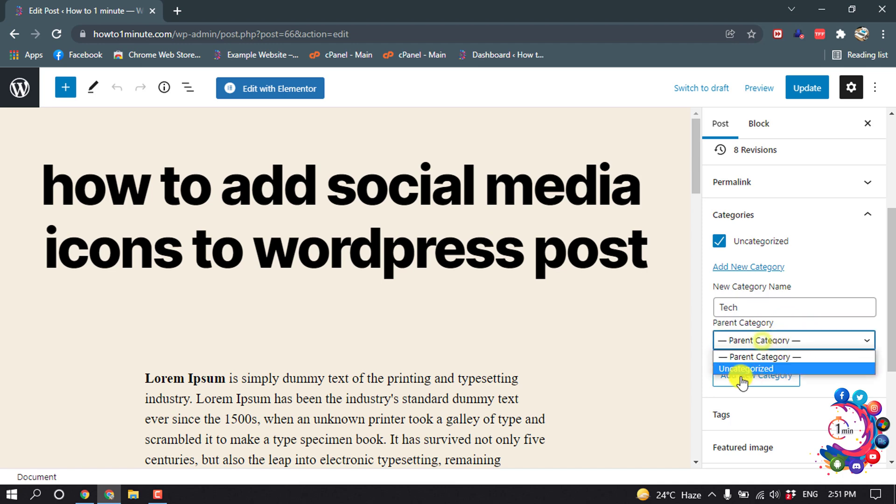
{"action": "left_click", "coordinate": [741, 344]}
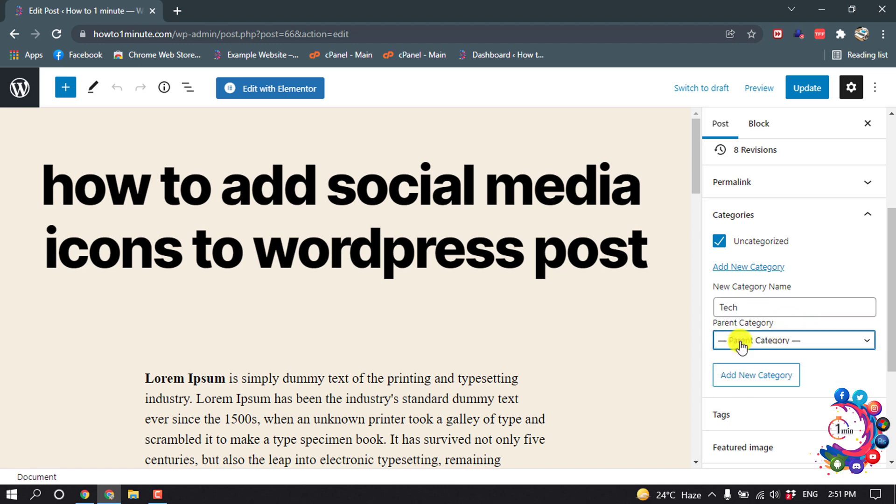
{"action": "left_click", "coordinate": [735, 376]}
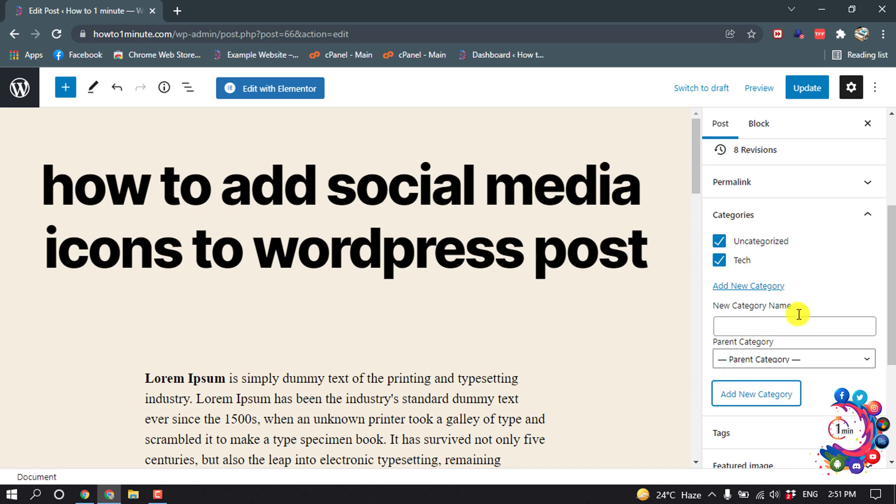
{"action": "scroll", "coordinate": [798, 312], "scroll_direction": "down", "scroll_amount": 1}
Add a 'New Tutorial' category with Tech as parent, ticked for the post
{"action": "left_click", "coordinate": [793, 293]}
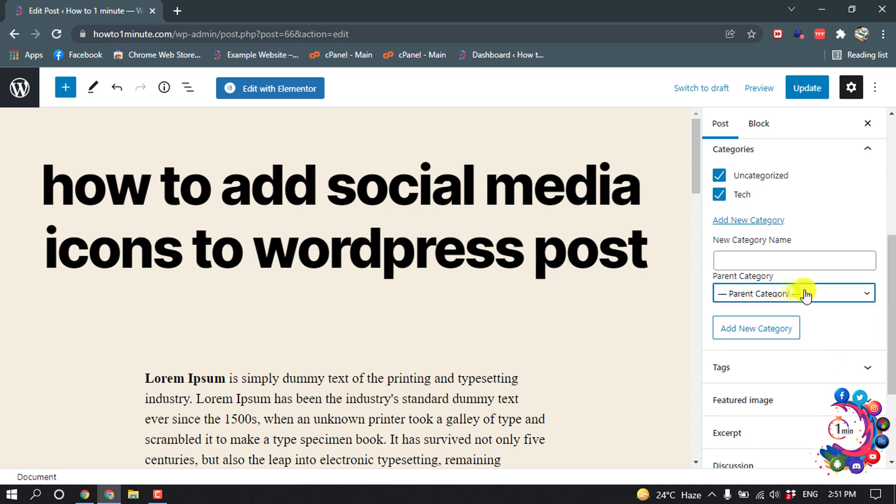
{"action": "left_click", "coordinate": [756, 293]}
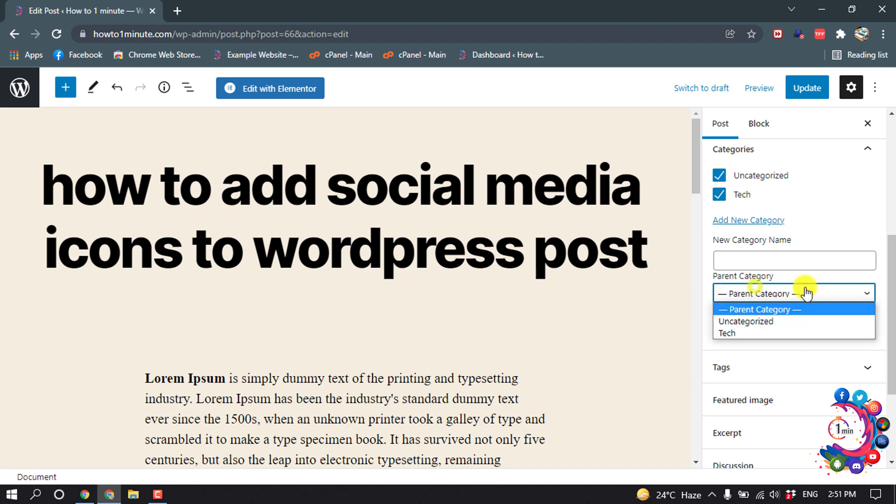
{"action": "left_click", "coordinate": [735, 332]}
{"action": "left_click", "coordinate": [744, 259]}
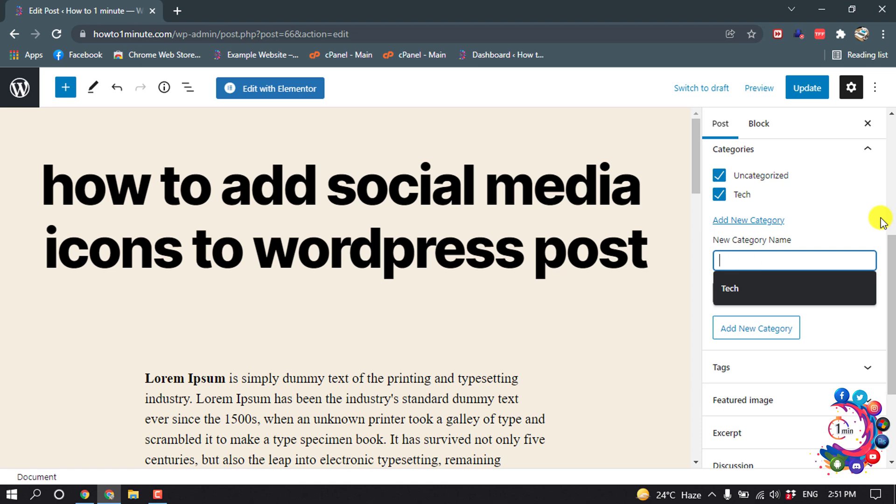
{"action": "type", "text": "ew Tu"}
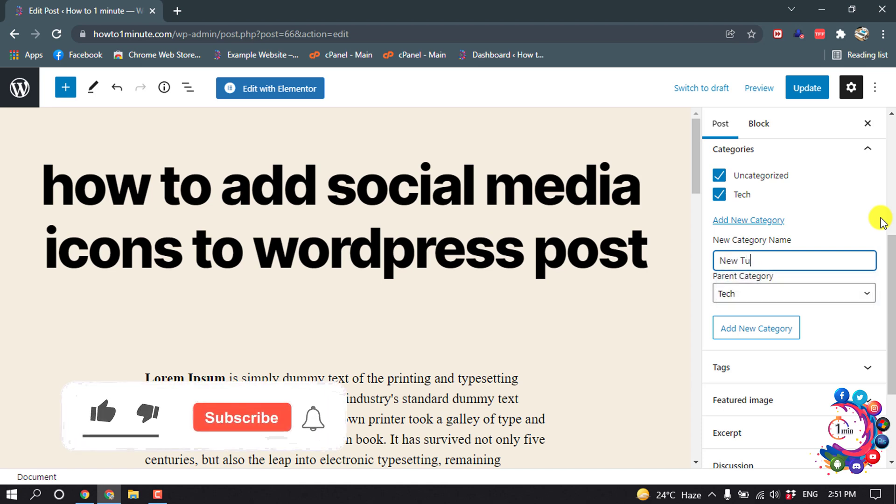
{"action": "type", "text": "torial"}
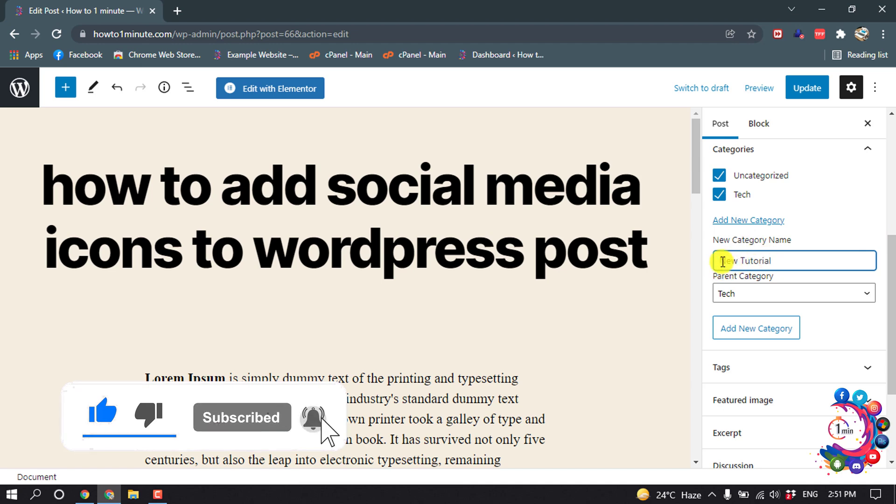
{"action": "left_click_drag", "start_coordinate": [717, 260], "coordinate": [776, 257]}
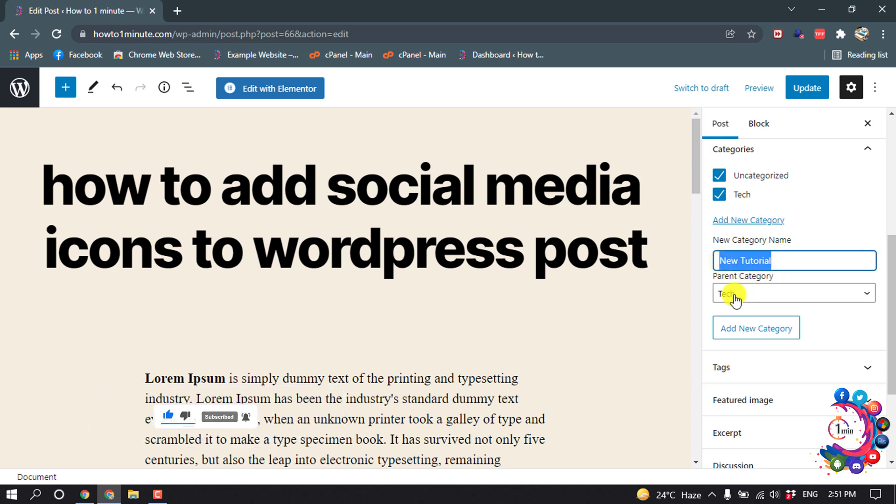
{"action": "left_click", "coordinate": [739, 329]}
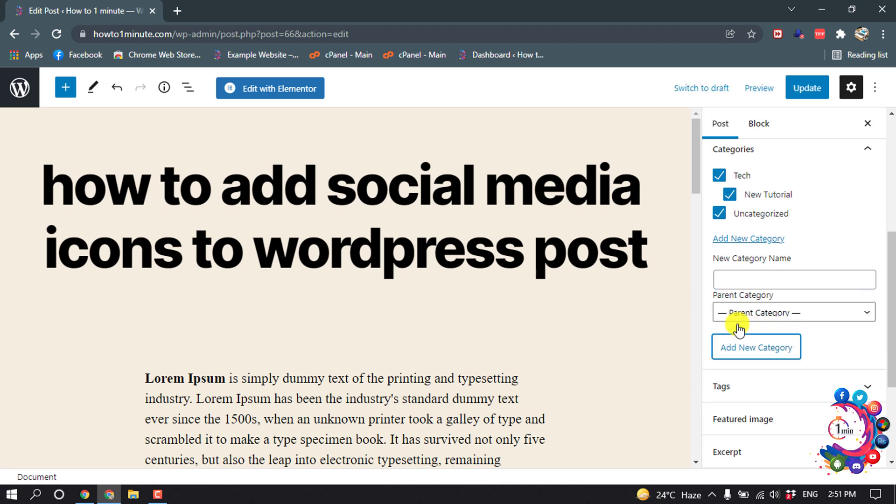
{"action": "scroll", "coordinate": [739, 280], "scroll_direction": "up", "scroll_amount": 2}
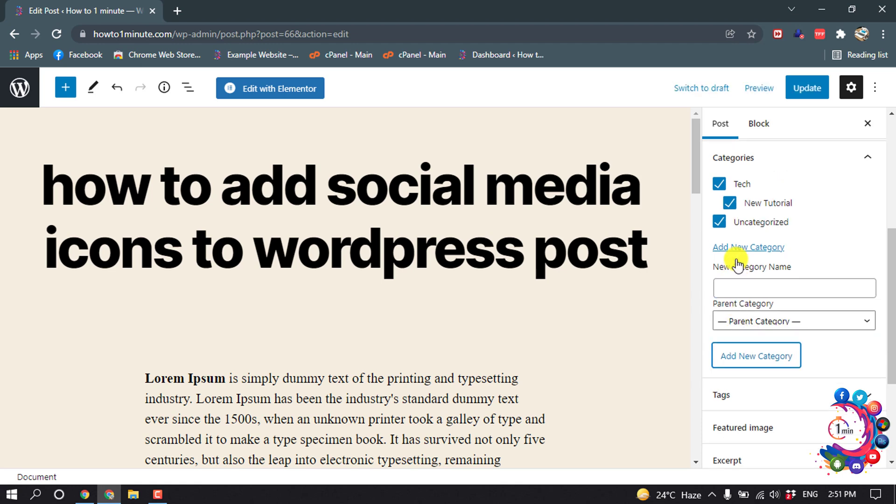
Untick Uncategorized and Tech, leaving only New Tutorial, and update the post
{"action": "left_click", "coordinate": [719, 279]}
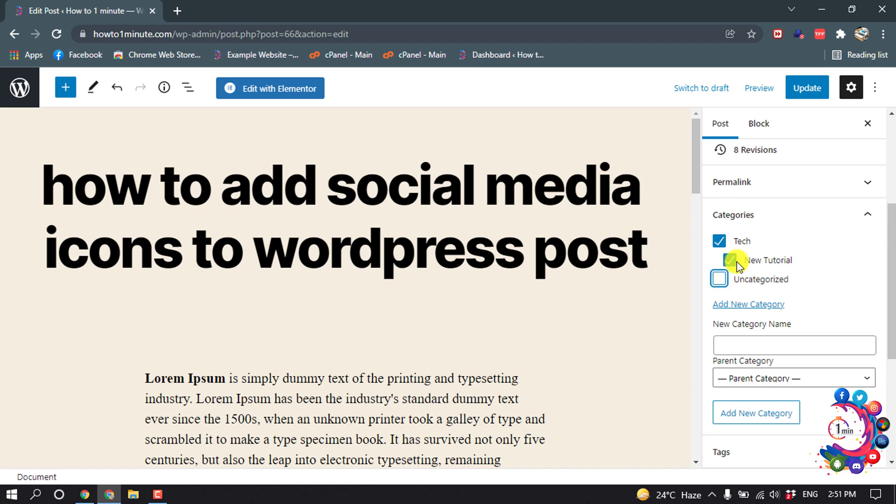
{"action": "left_click", "coordinate": [719, 242]}
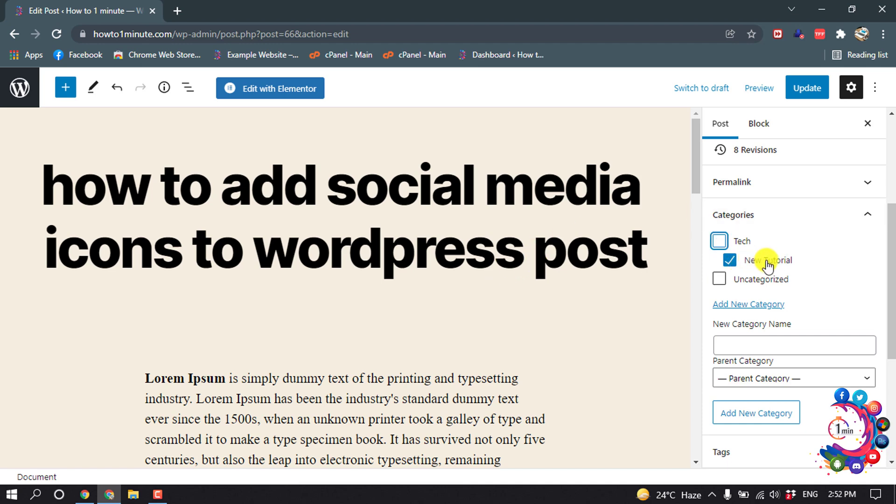
{"action": "left_click", "coordinate": [804, 89]}
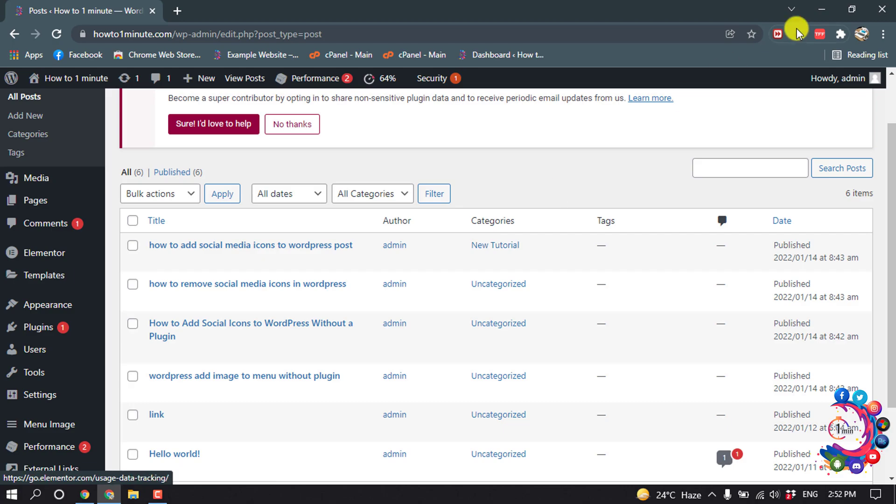
Minimize the browser window to the desktop
{"action": "left_click", "coordinate": [822, 9]}
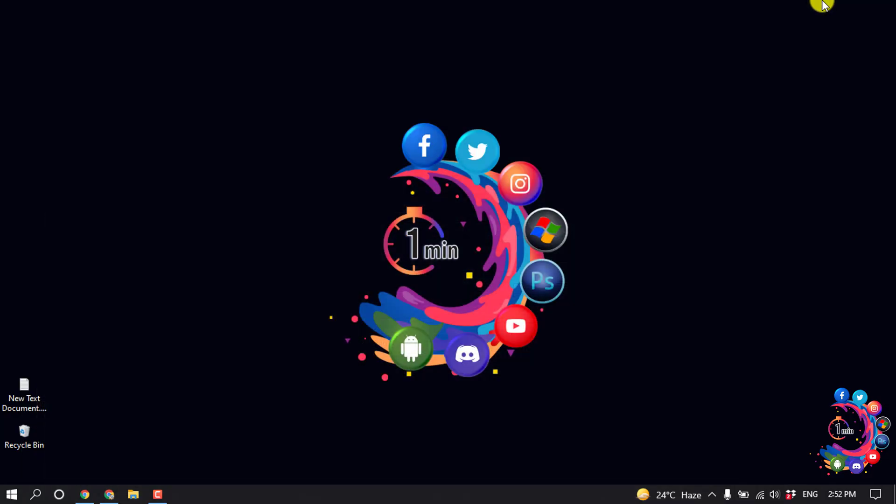